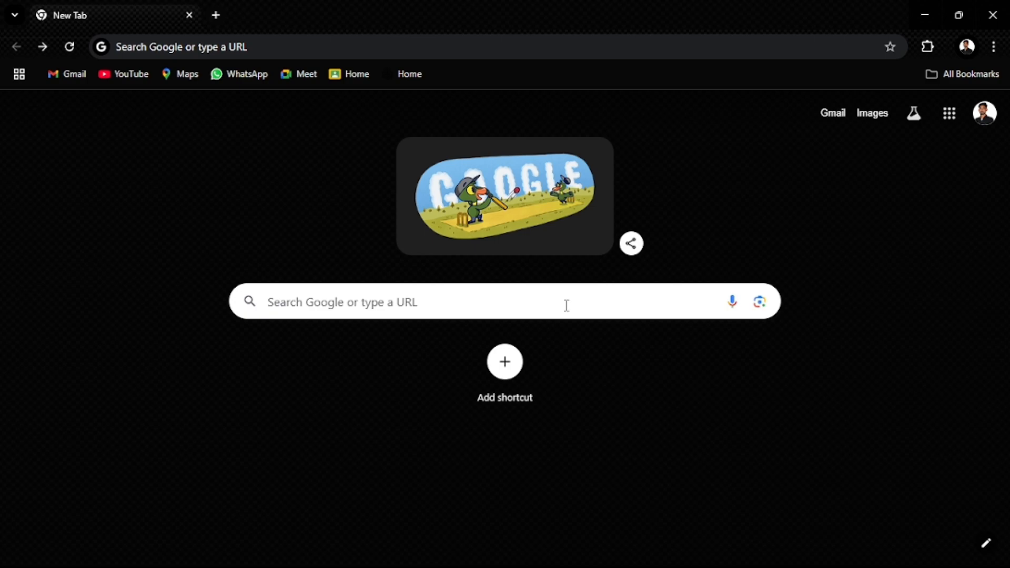
Step: Search Google for 'mysql download' and open the MySQL Downloads page at mysql.com/downloads
click(427, 47)
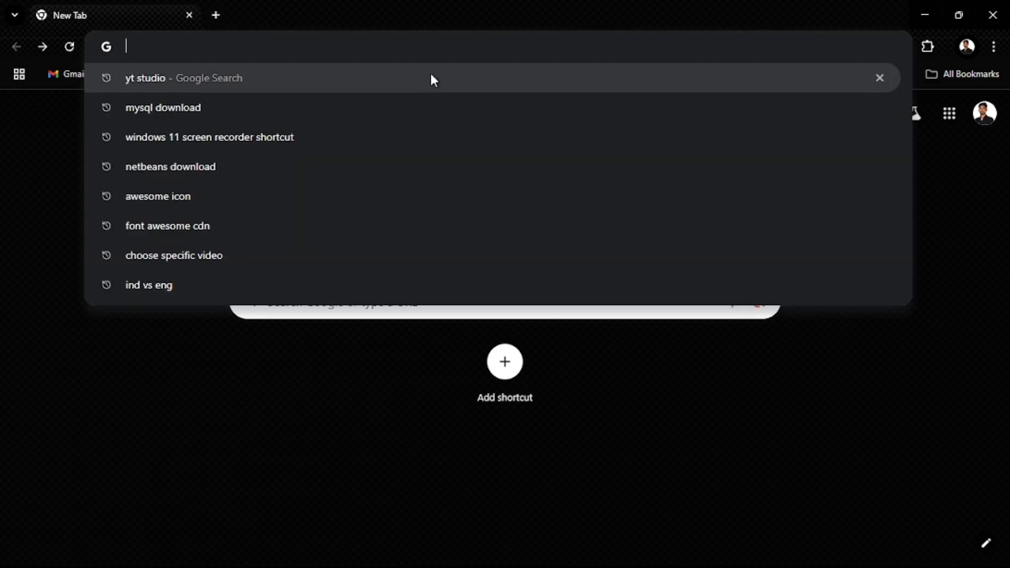
click(475, 106)
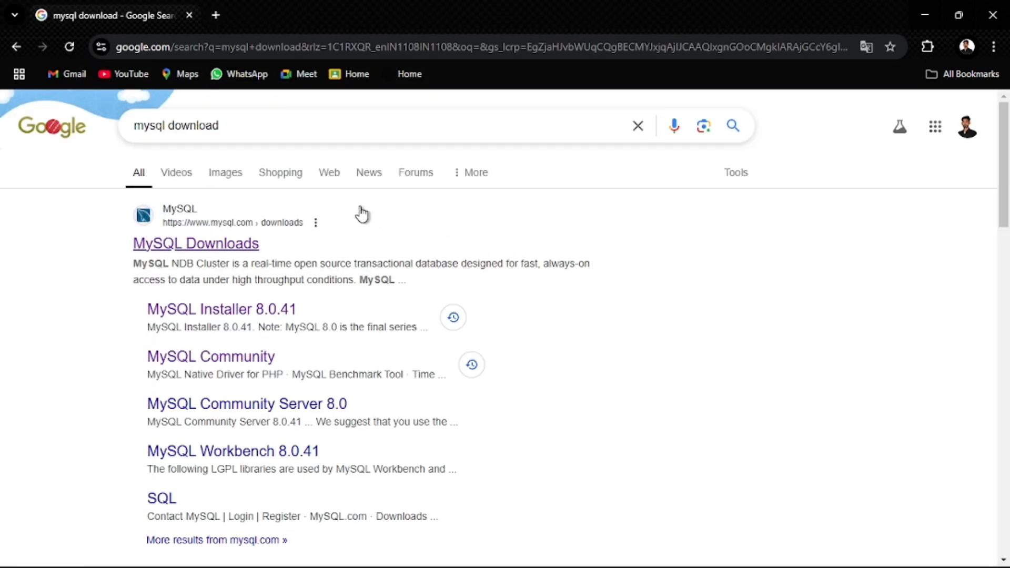
click(229, 245)
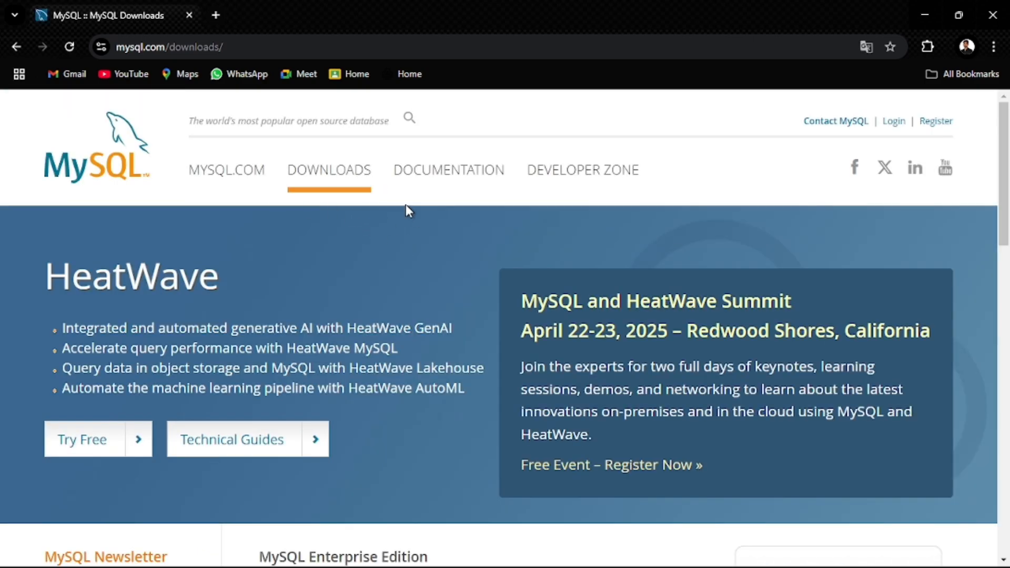
click(345, 171)
scroll(455, 264, down, 10)
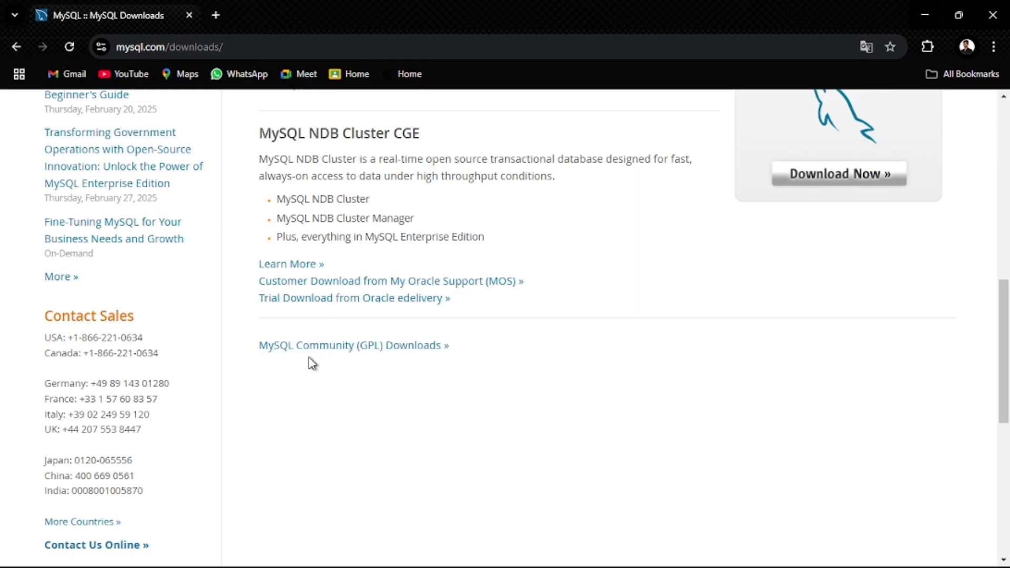
Step: Go to MySQL Community (GPL) Downloads, then MySQL Installer for Windows, keeping version 8.0.41 selected
click(373, 348)
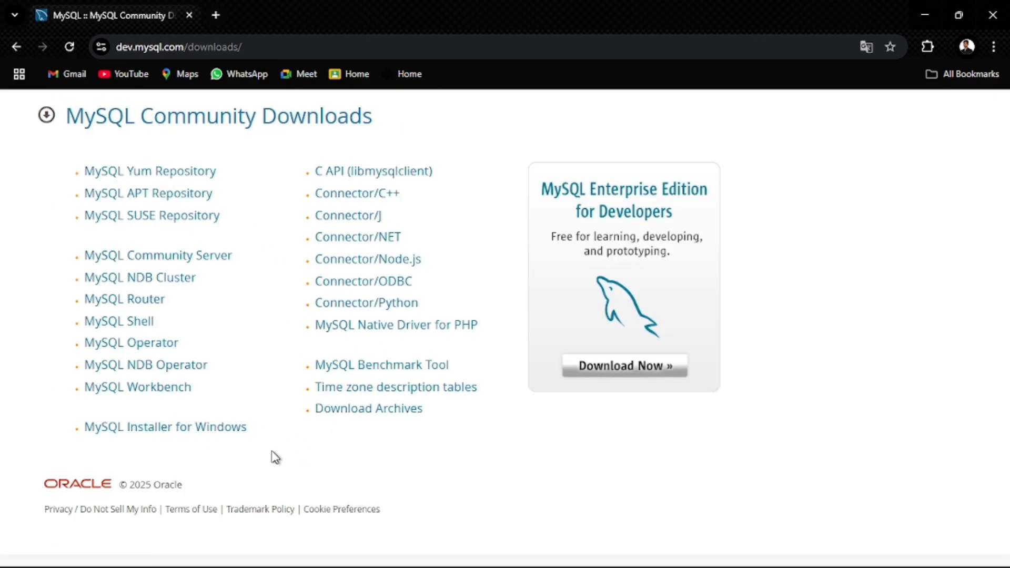
click(232, 431)
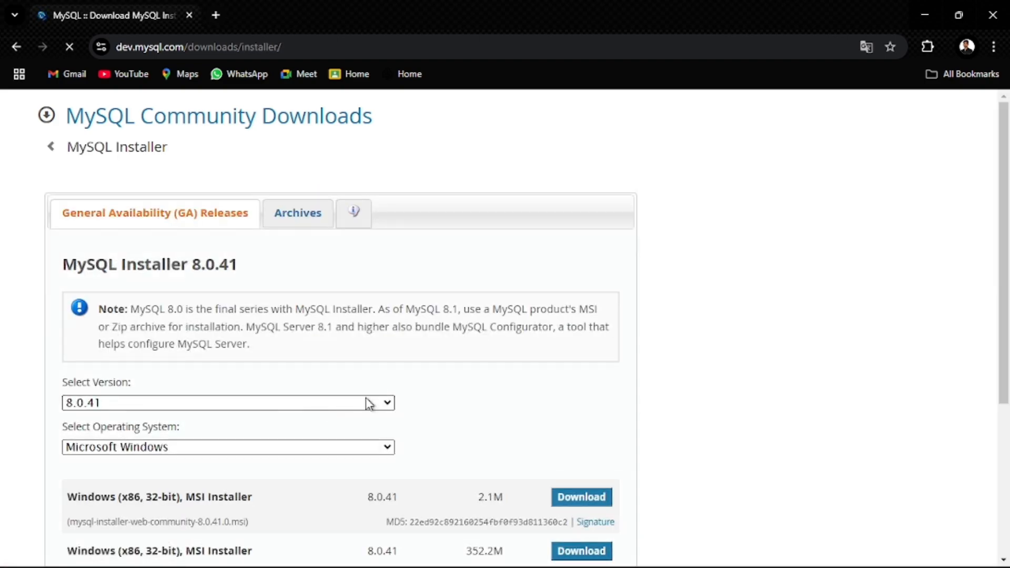
scroll(495, 381, down, 5)
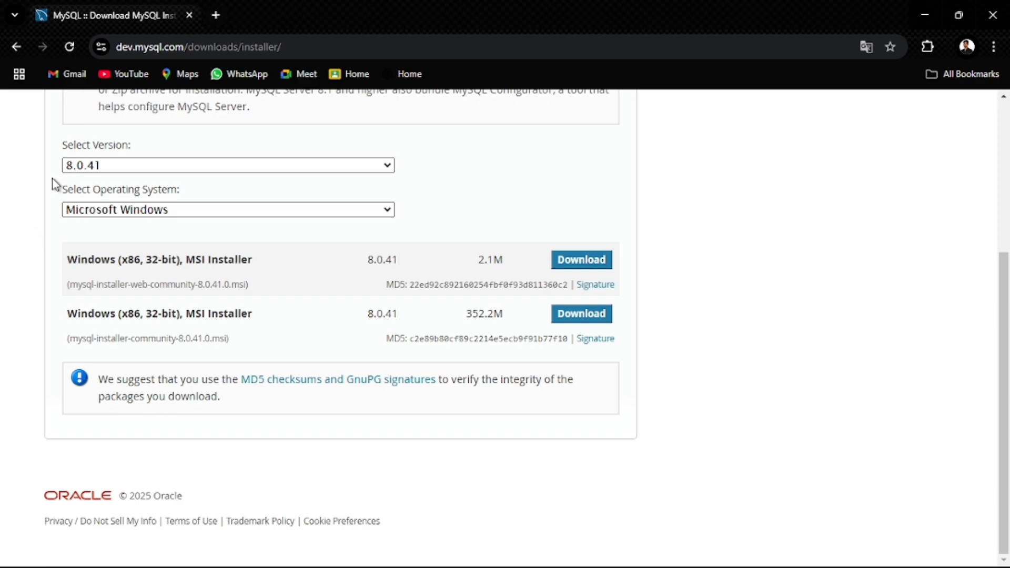
click(163, 167)
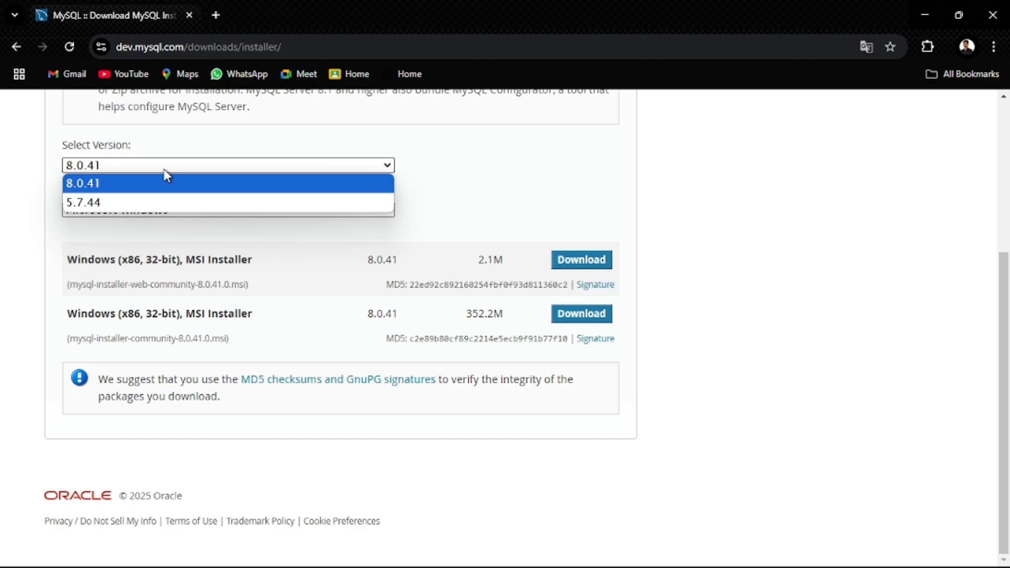
click(461, 182)
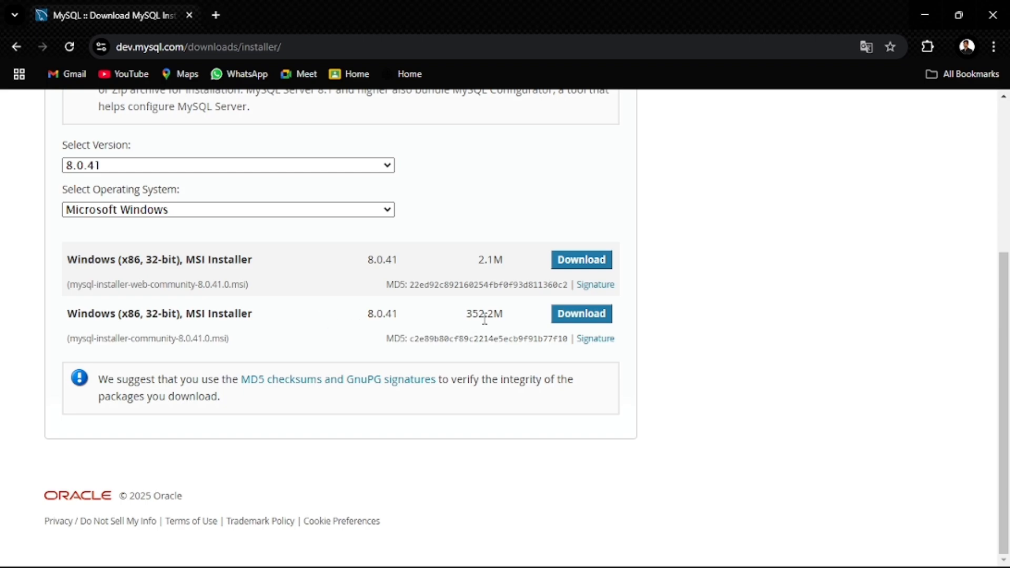
Step: Download the 352.2M mysql-installer-community-8.0.41.0.msi without signing in and confirm it finished
click(574, 318)
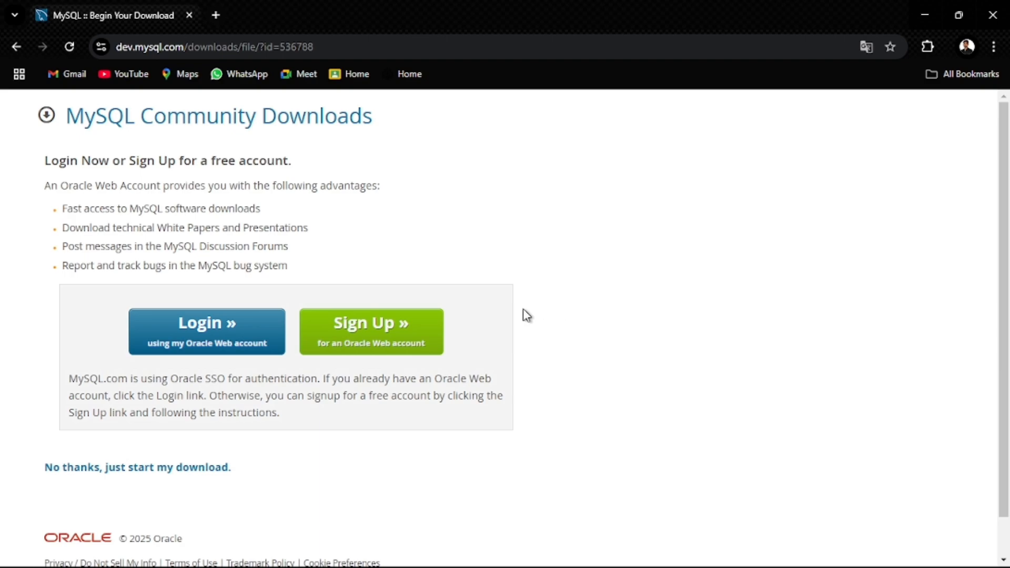
click(134, 469)
click(941, 47)
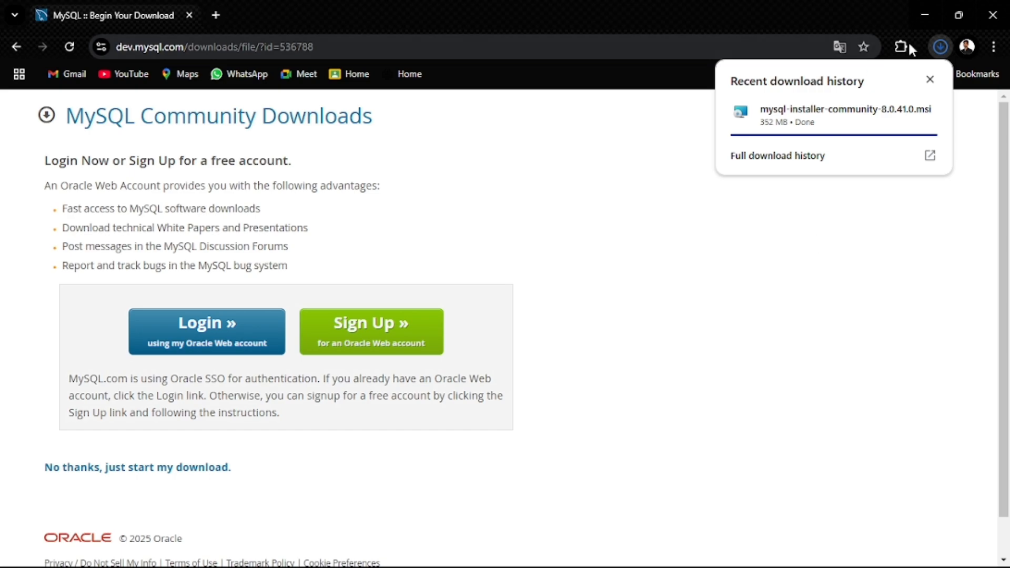
Step: Launch mysql-installer-community-8.0.41.0 from the Downloads folder in File Explorer
click(924, 9)
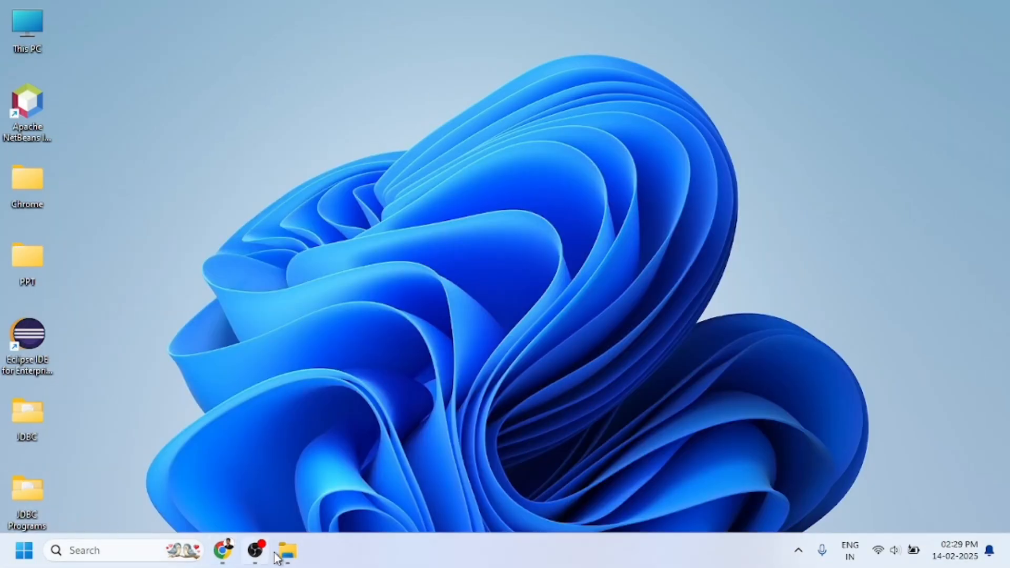
click(287, 550)
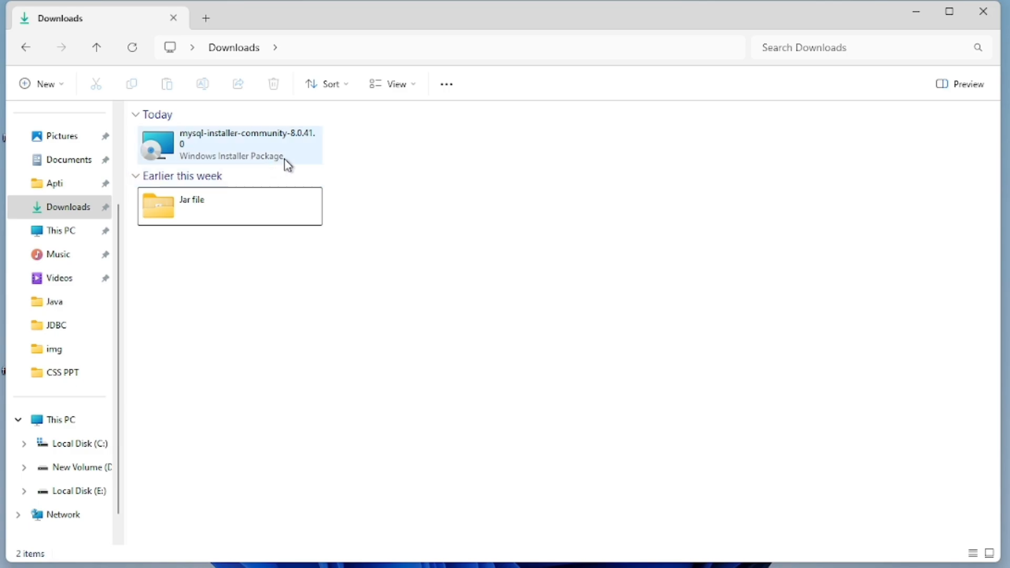
double_click(278, 146)
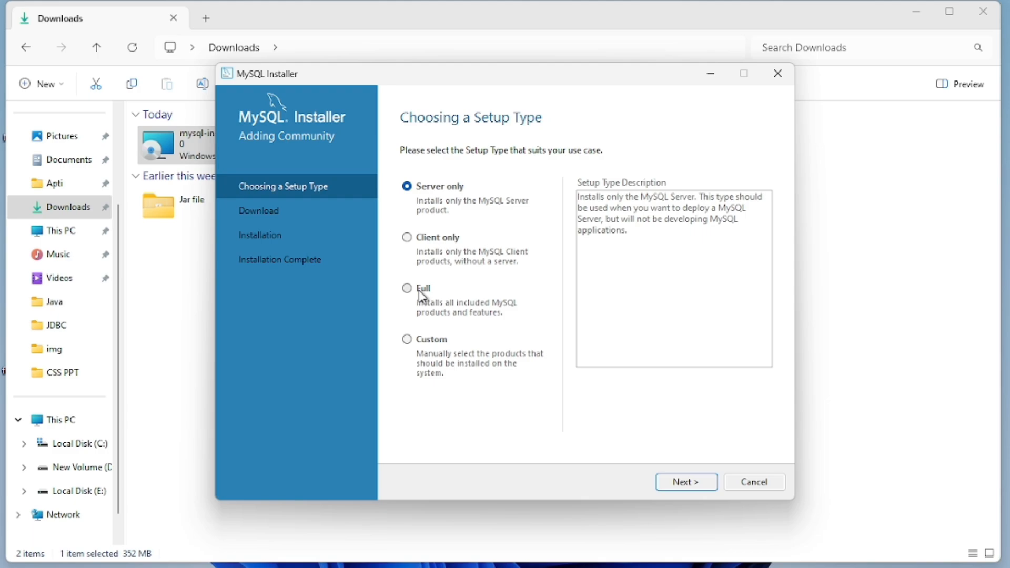
Step: Choose the Custom setup type and add MySQL Server 8.0.41 - X64 to the install list
click(434, 342)
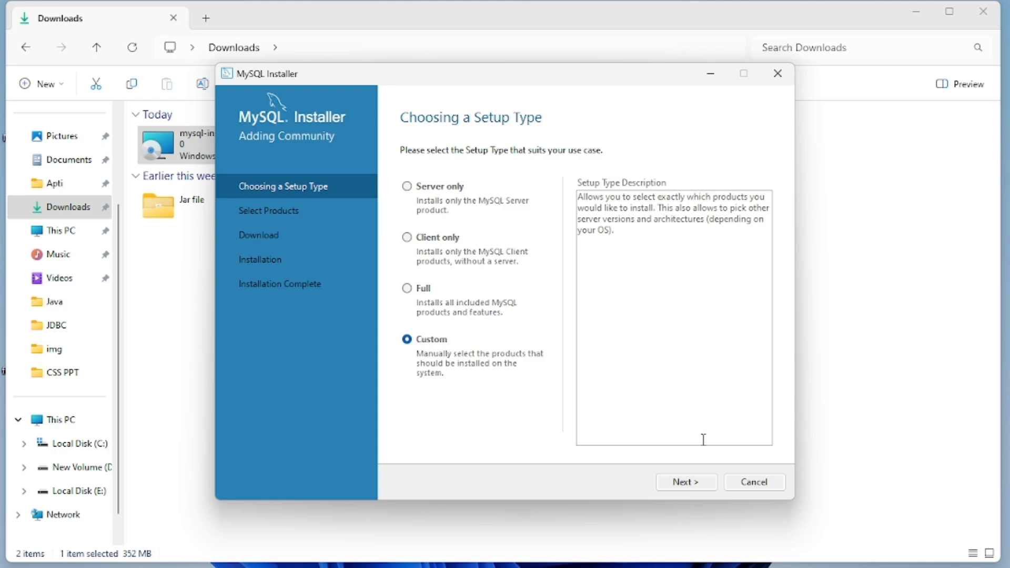
click(690, 484)
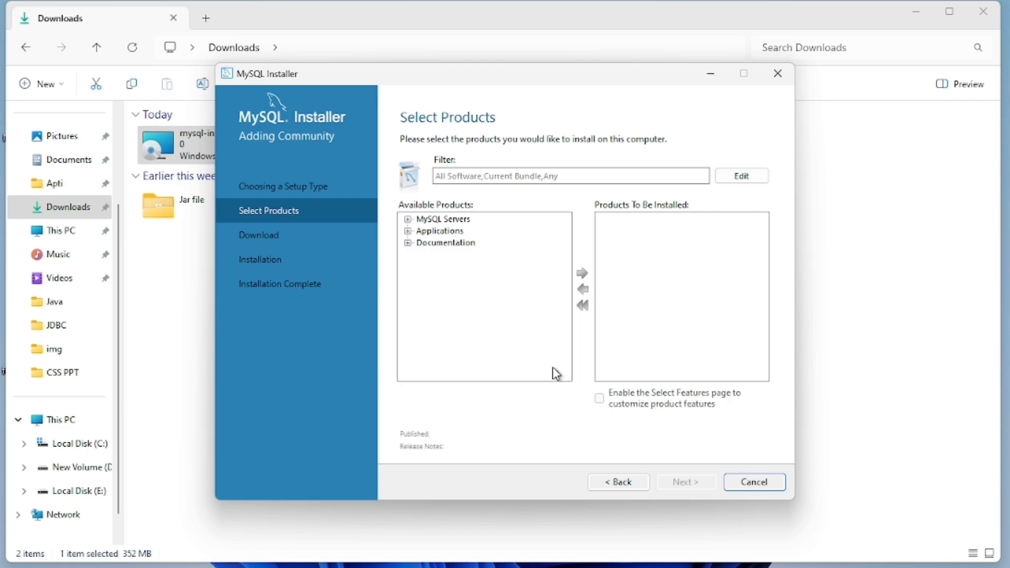
click(408, 219)
click(422, 232)
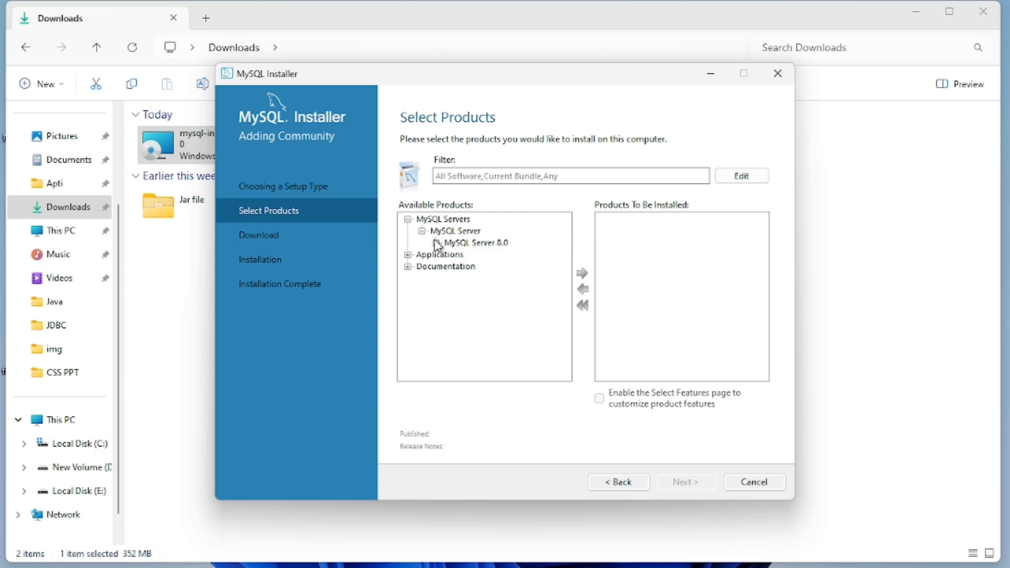
click(436, 244)
click(485, 255)
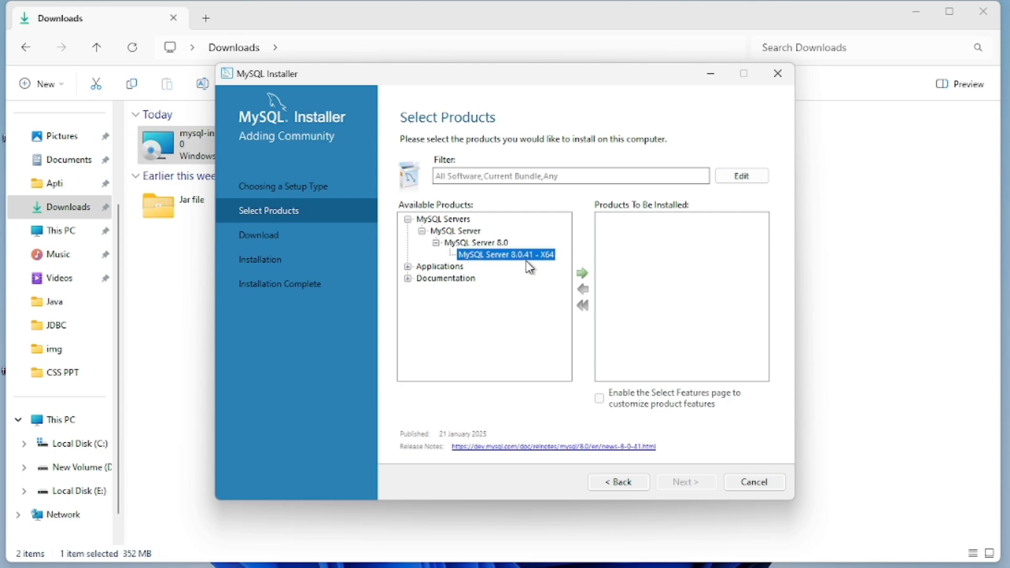
click(582, 275)
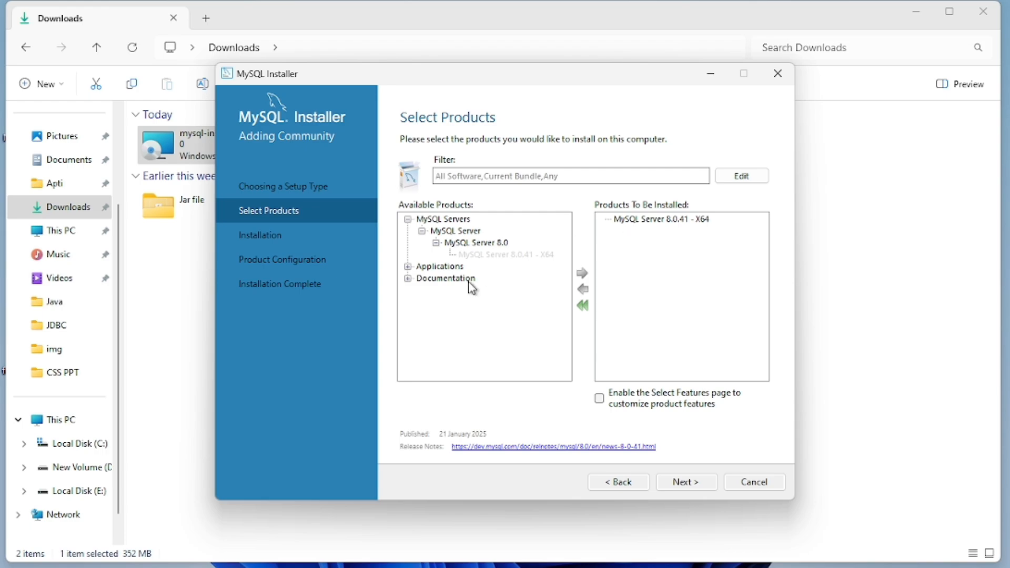
Step: Add MySQL Workbench 8.0.41 - X64 from Applications to the install list
click(408, 267)
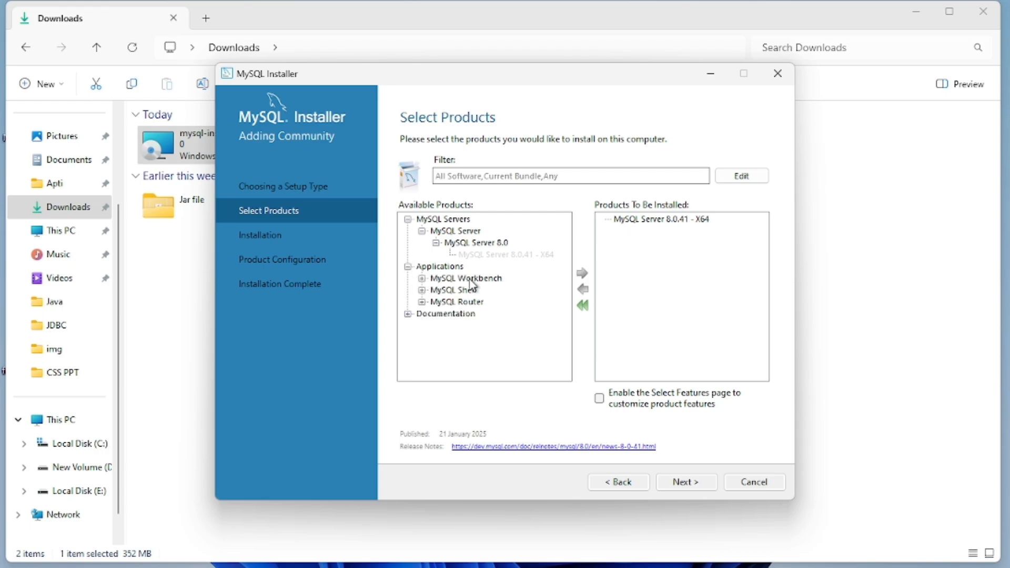
click(422, 278)
click(456, 291)
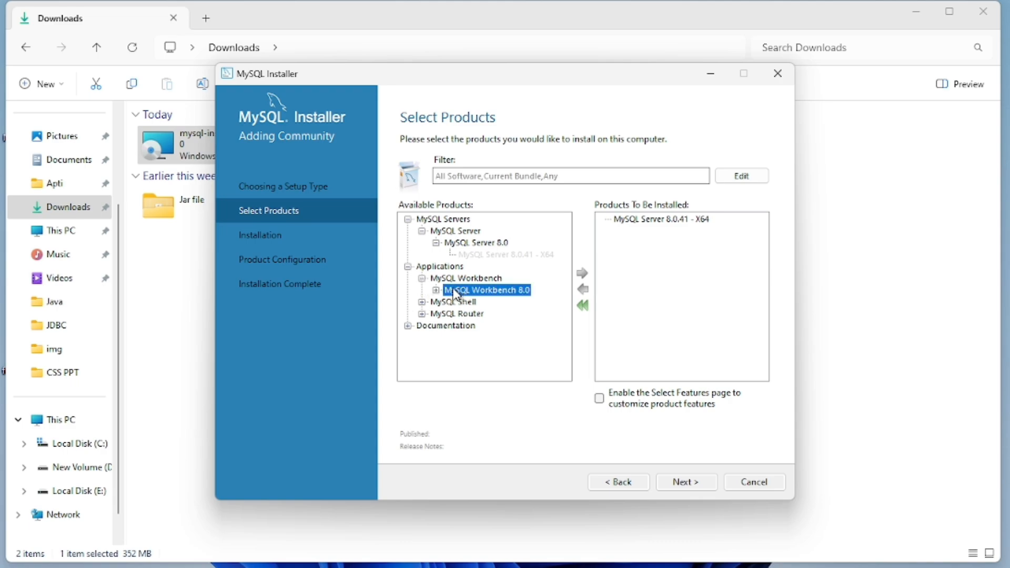
click(437, 290)
click(487, 302)
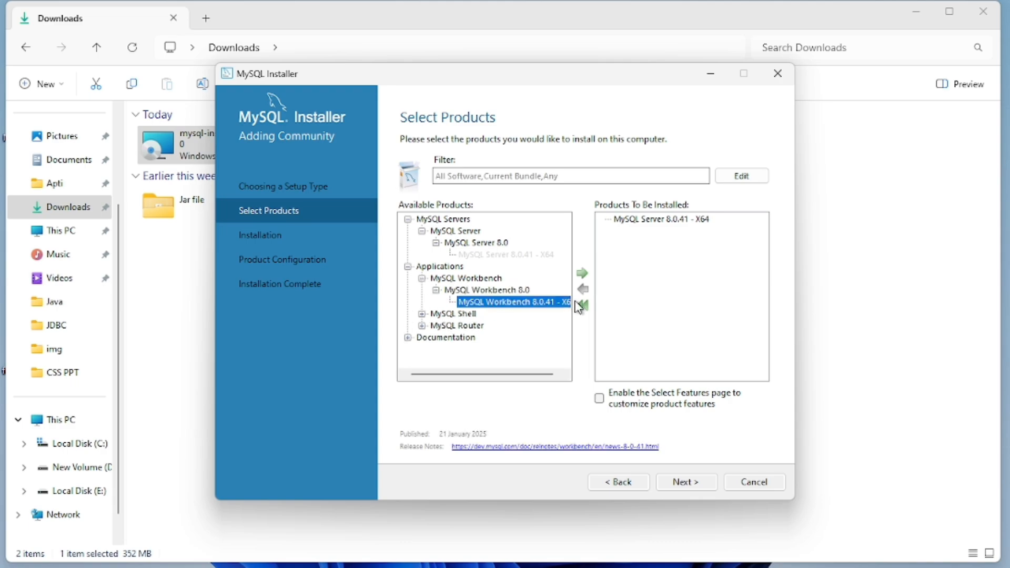
click(581, 273)
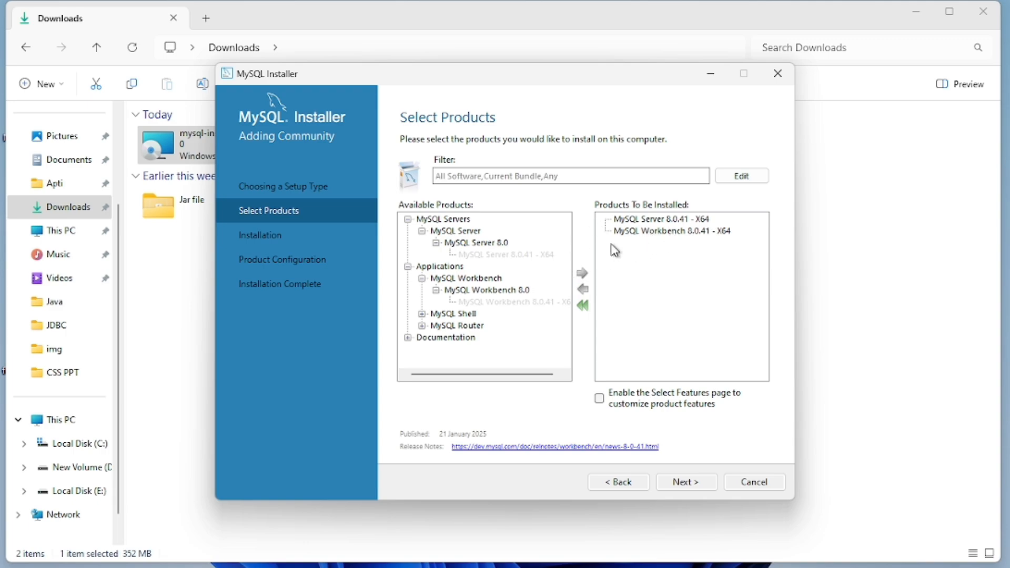
Step: Accept the path conflict warnings and execute installation of MySQL Server and Workbench 8.0.41
click(690, 484)
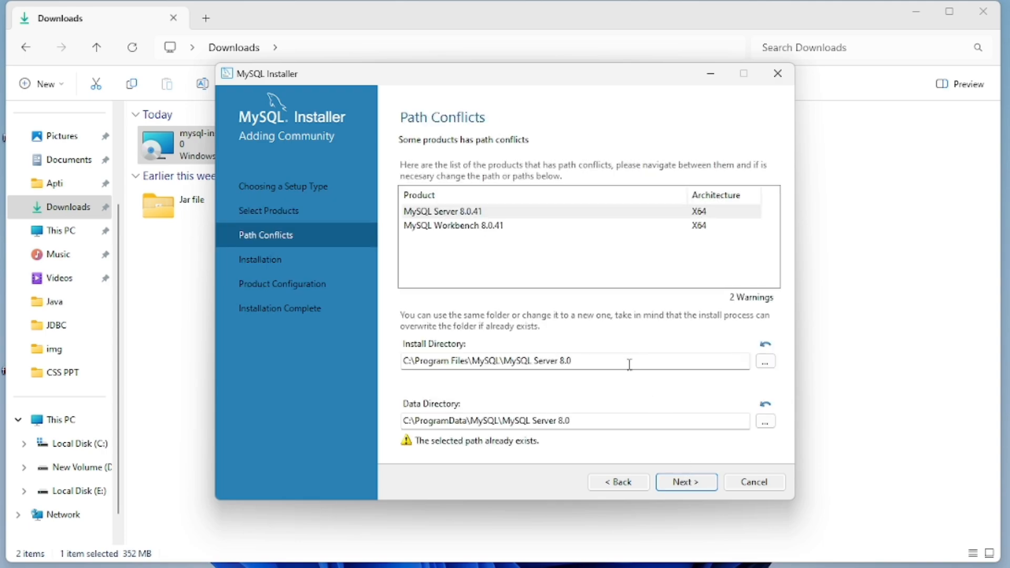
click(676, 476)
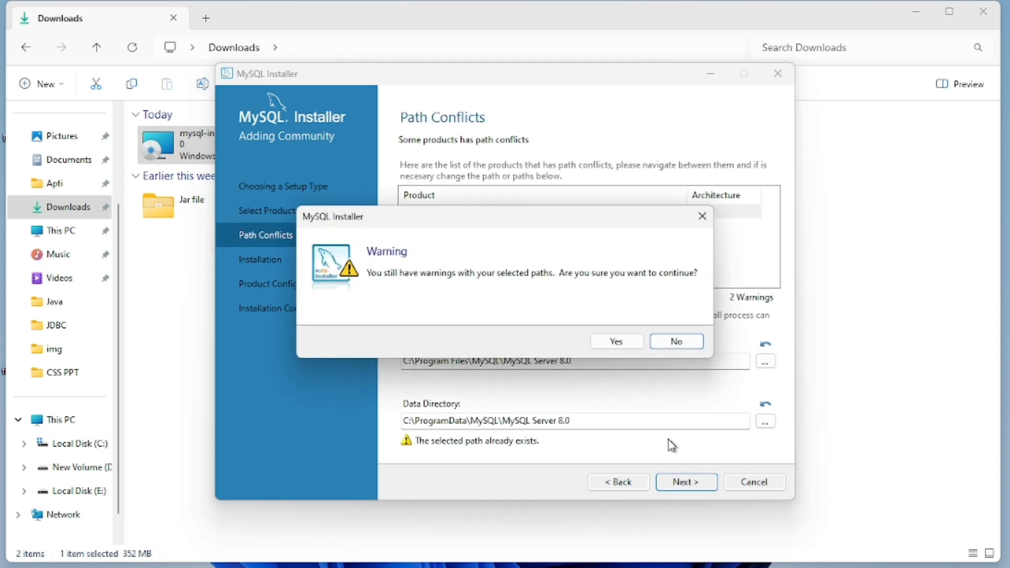
click(617, 343)
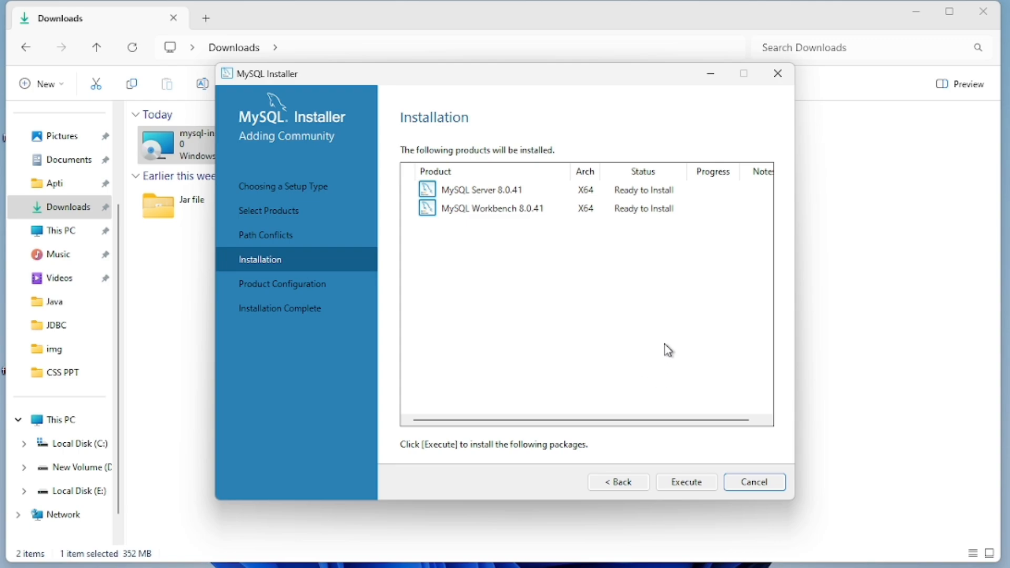
click(681, 484)
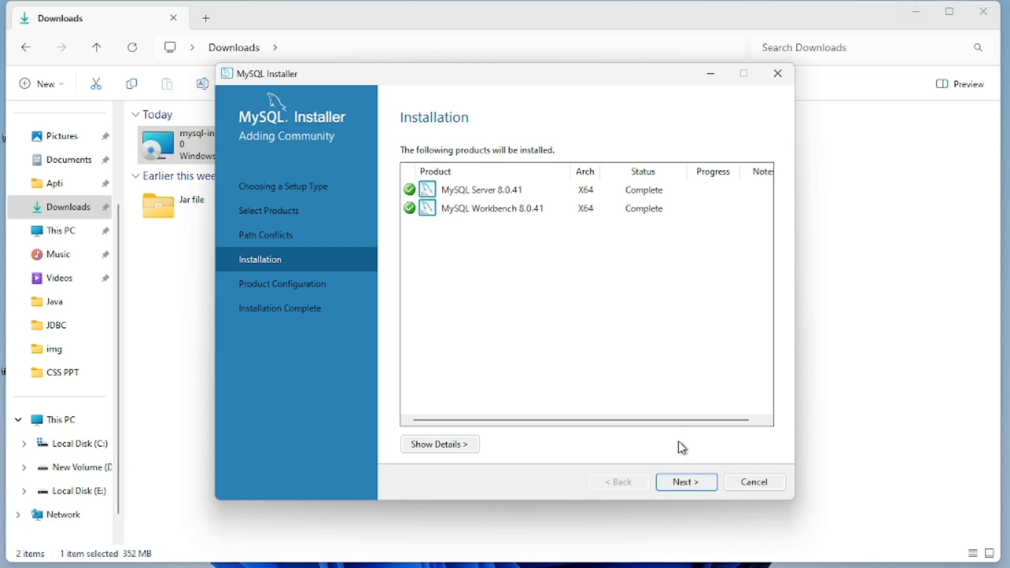
Step: Keep default type and networking for MySQL Server 8.0.41 and verify the current root password
click(692, 481)
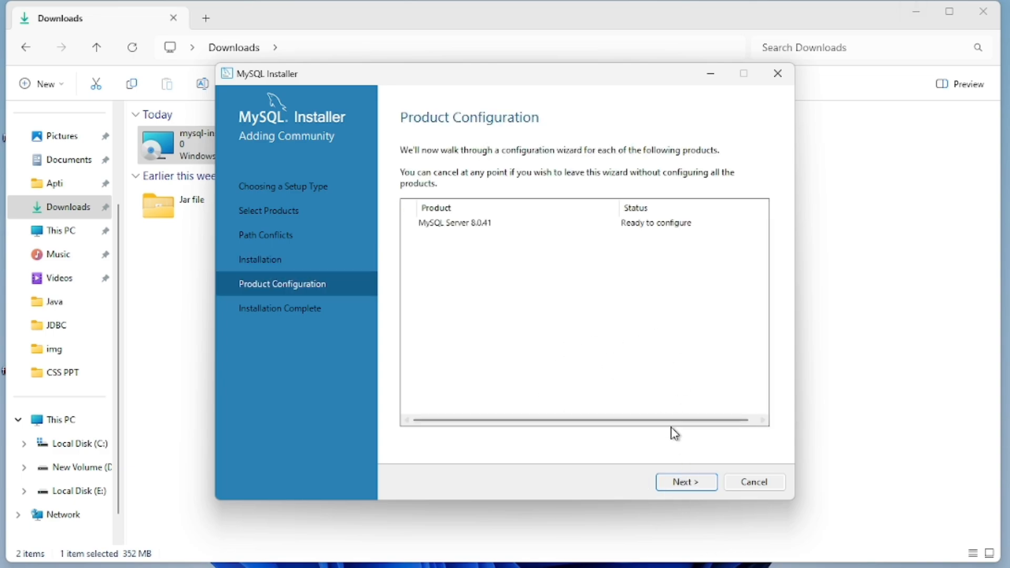
click(695, 482)
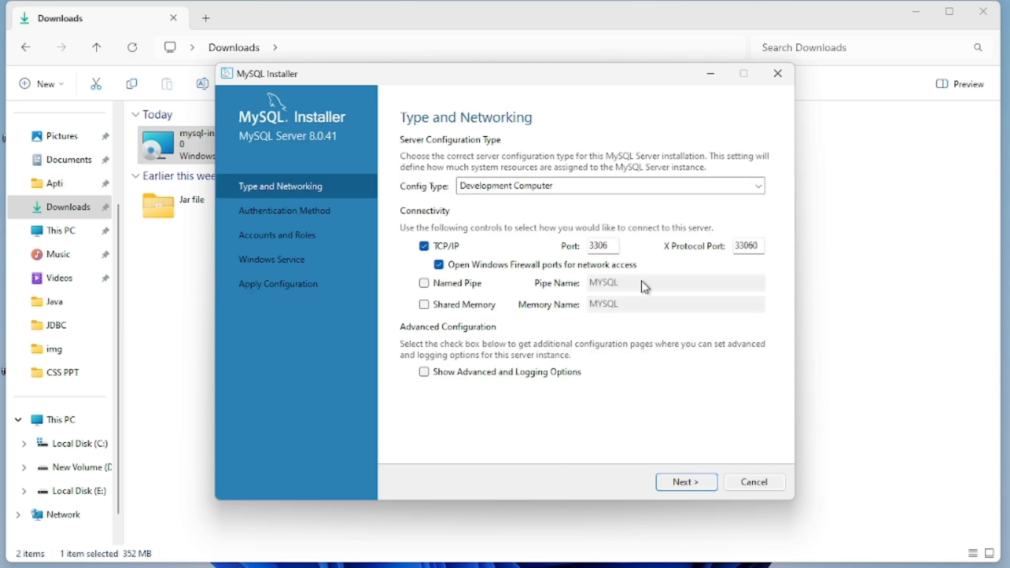
click(683, 484)
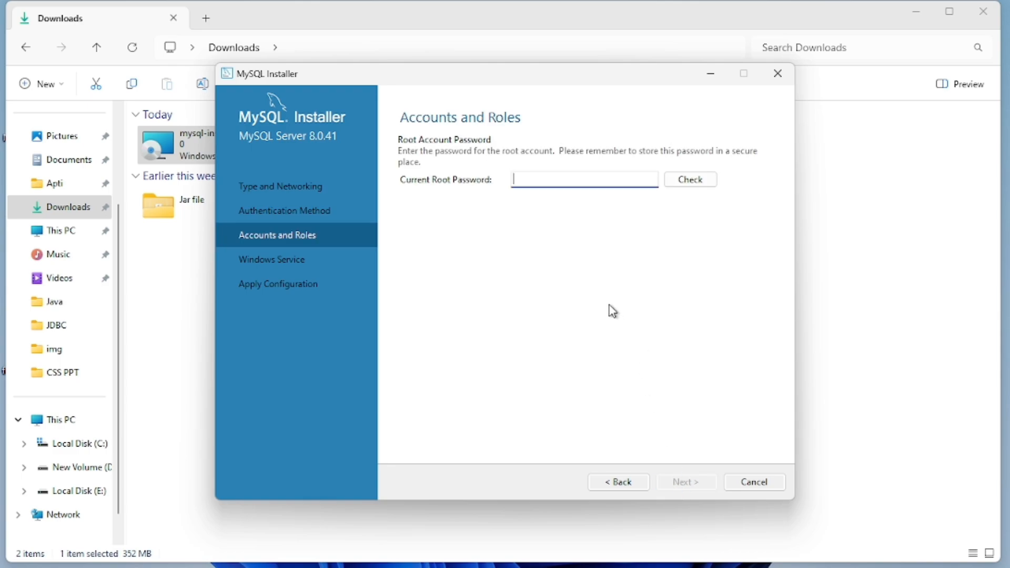
text(root)
click(695, 179)
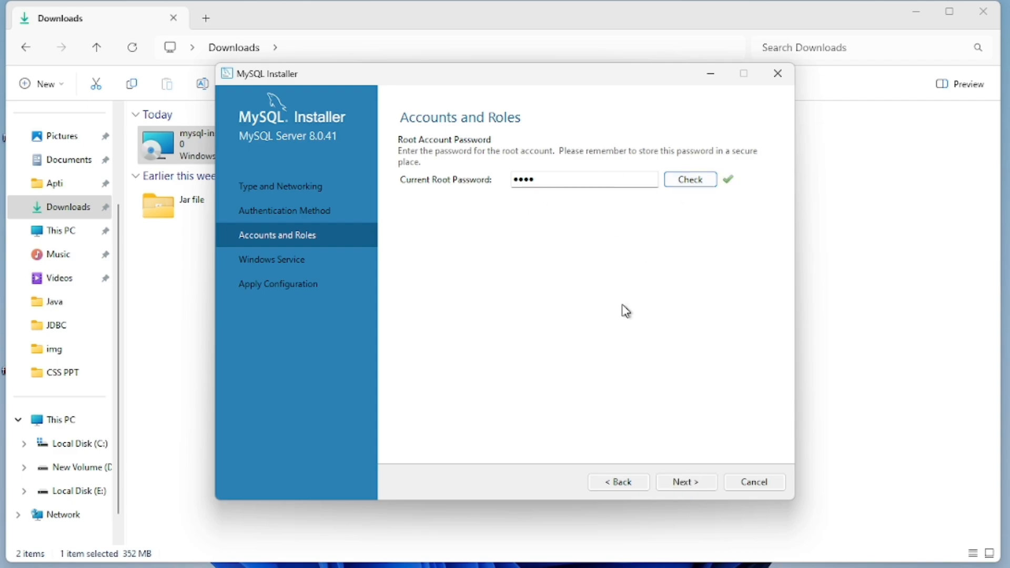
Step: Keep the default Windows service settings and apply the MySQL Server configuration
click(682, 483)
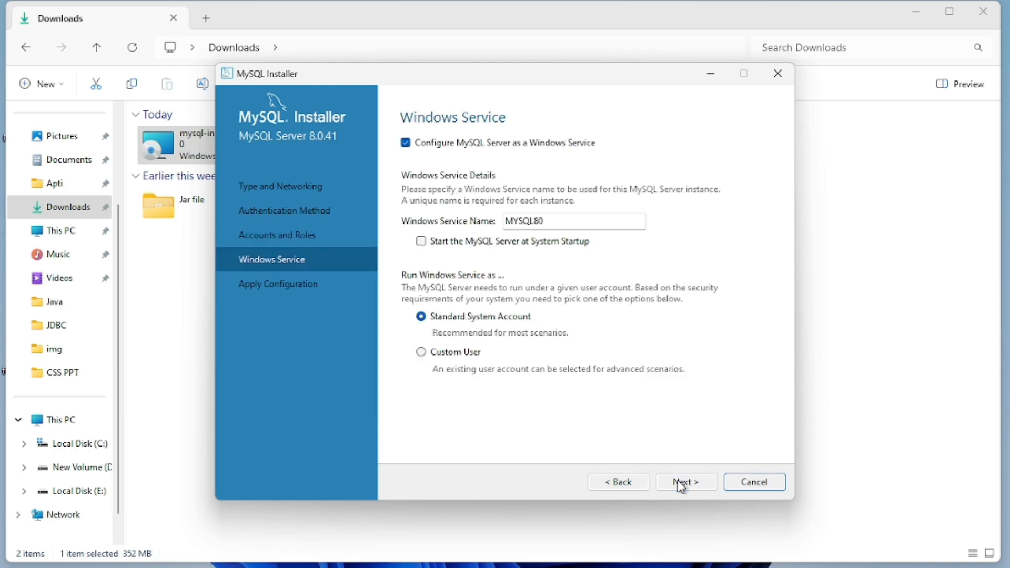
click(682, 483)
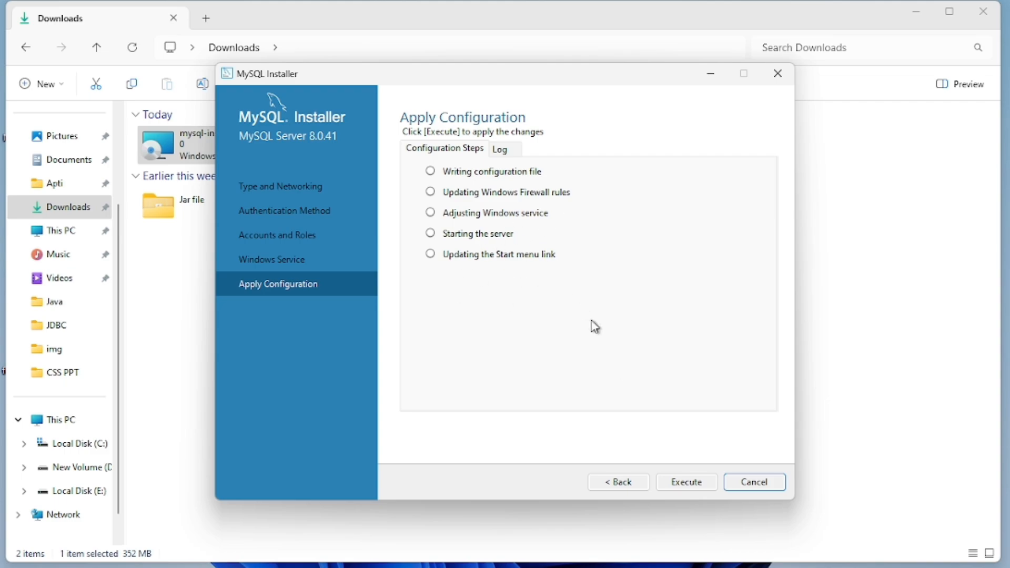
click(695, 483)
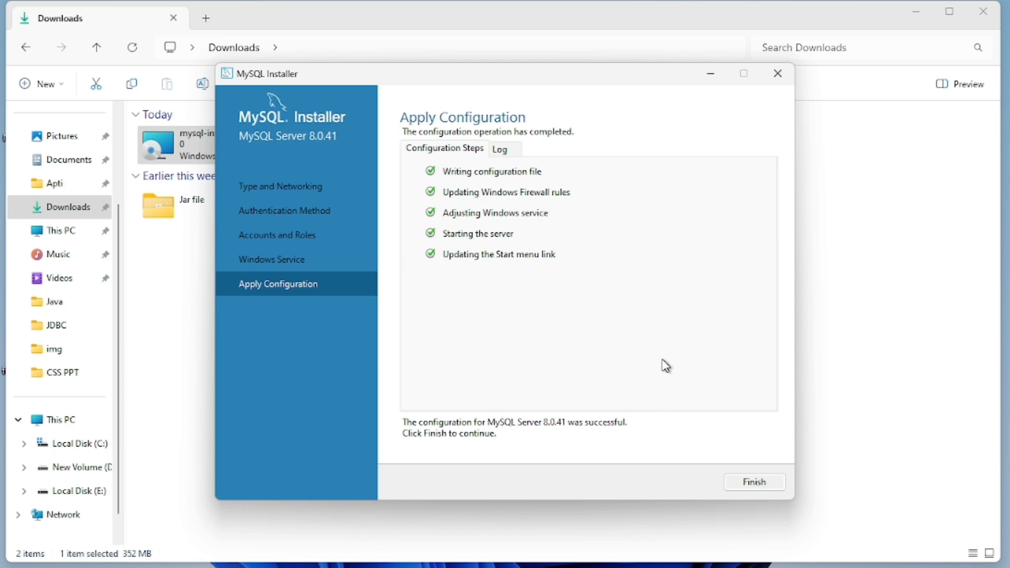
click(747, 490)
Step: Finish setup with 'Start MySQL Workbench after setup' unticked, closing the installer
click(683, 483)
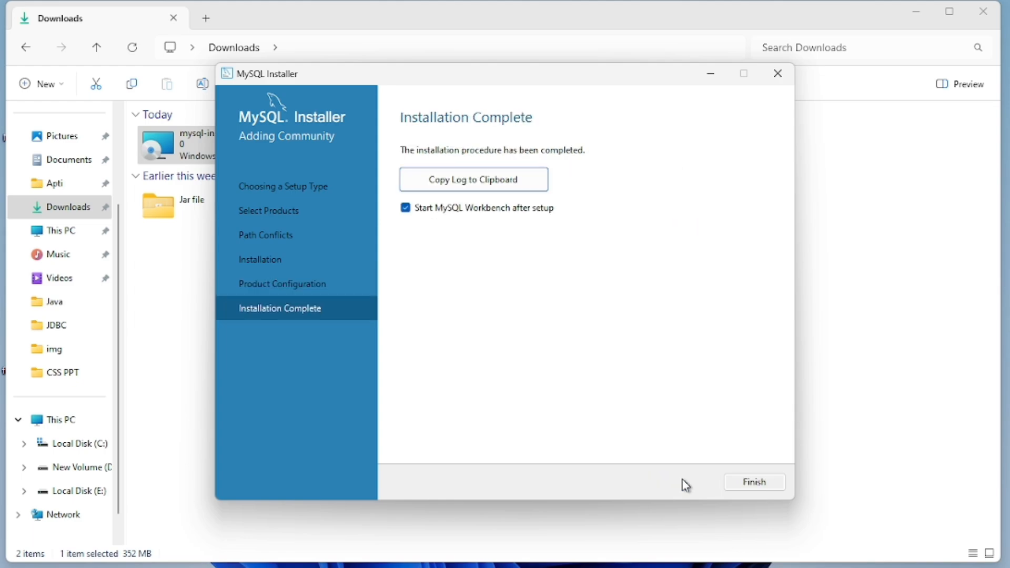
click(437, 207)
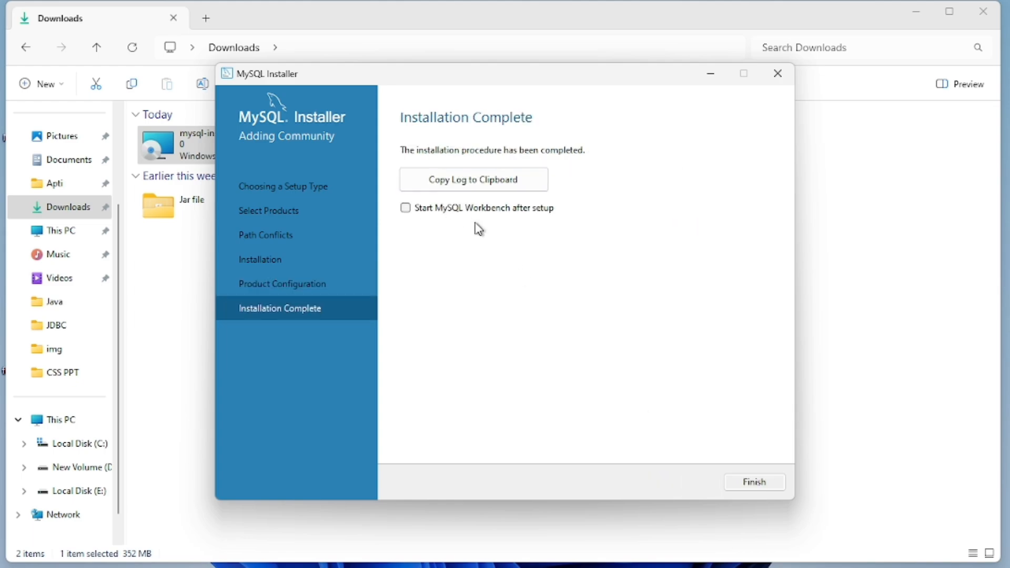
click(729, 488)
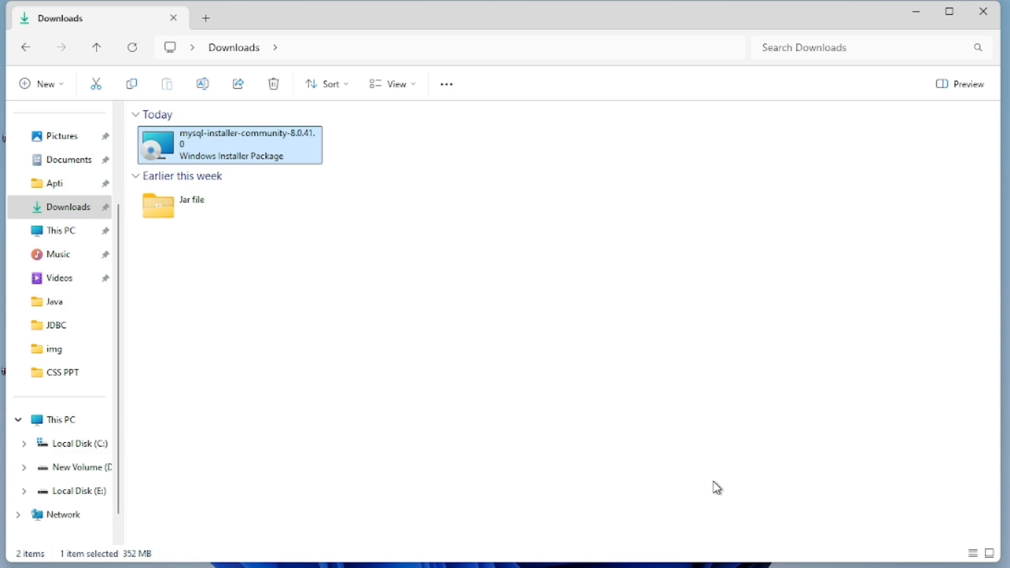